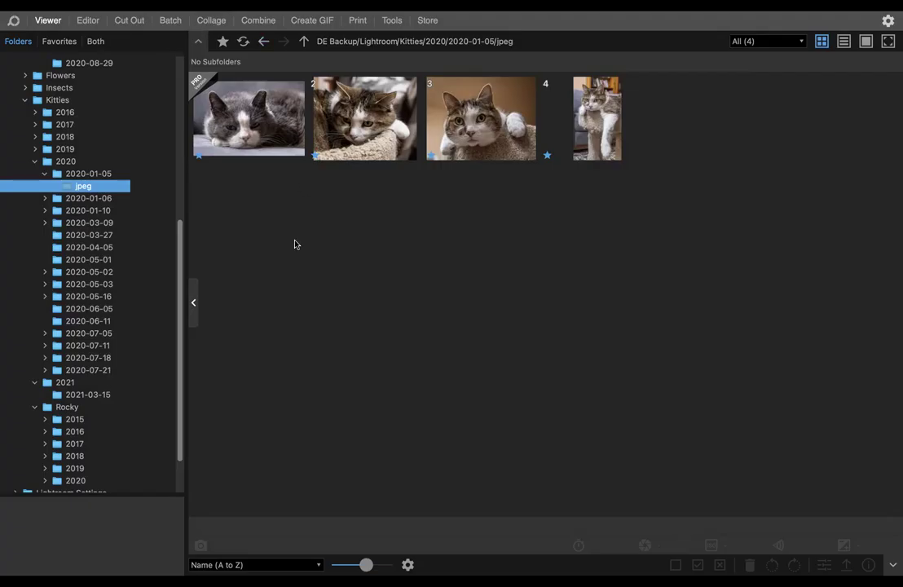
- Open the Combine workspace, look through the vertical and tile layouts, and choose the horizontal layout
{"action": "left_click", "coordinate": [259, 21]}
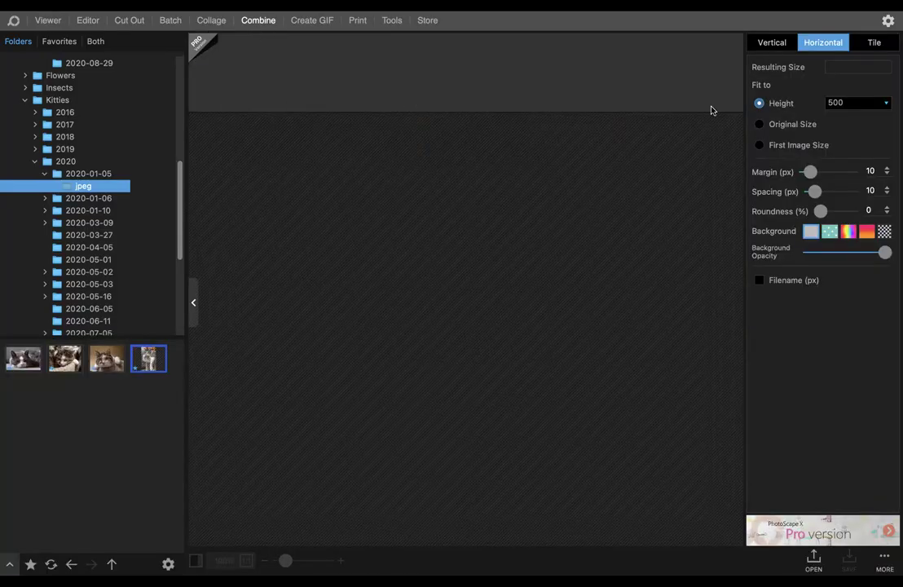
{"action": "left_click", "coordinate": [772, 42]}
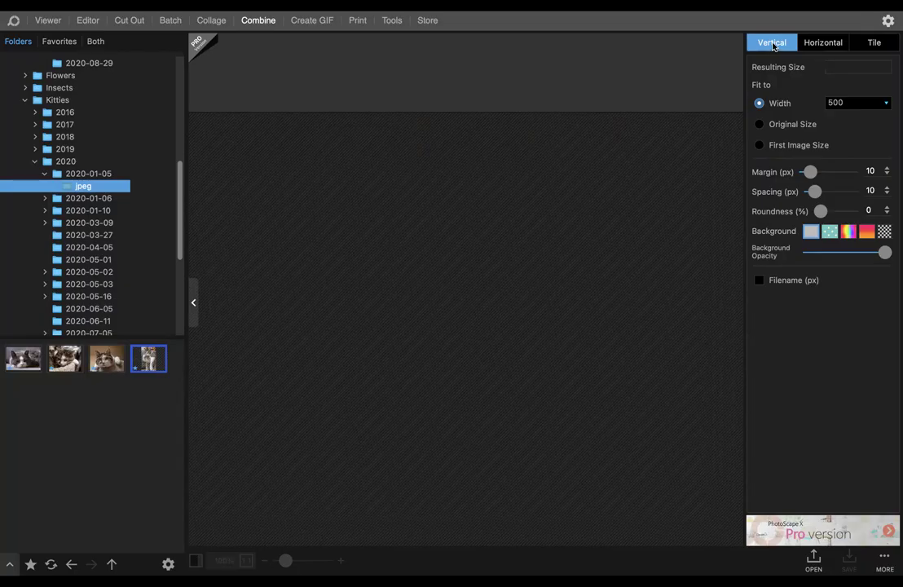
{"action": "left_click", "coordinate": [825, 42]}
{"action": "left_click", "coordinate": [871, 44]}
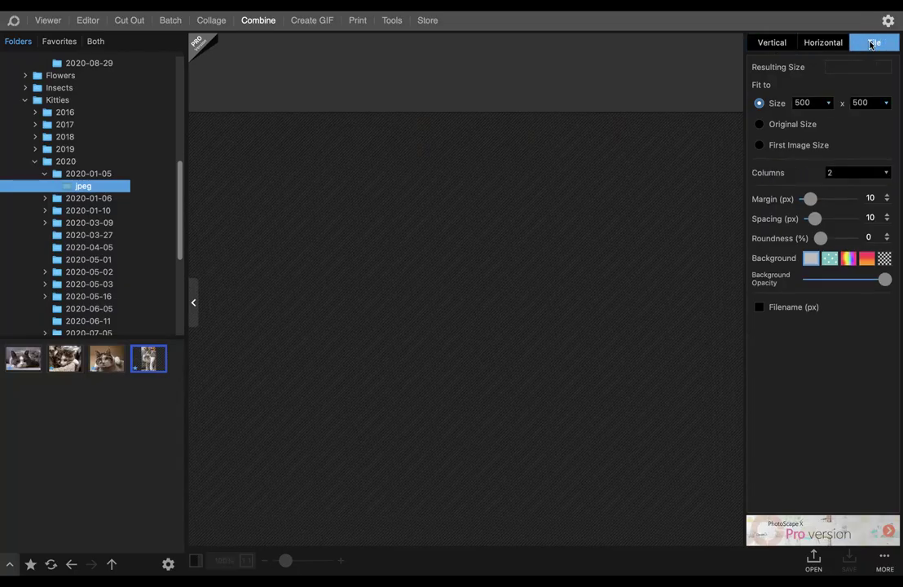
{"action": "left_click", "coordinate": [827, 43]}
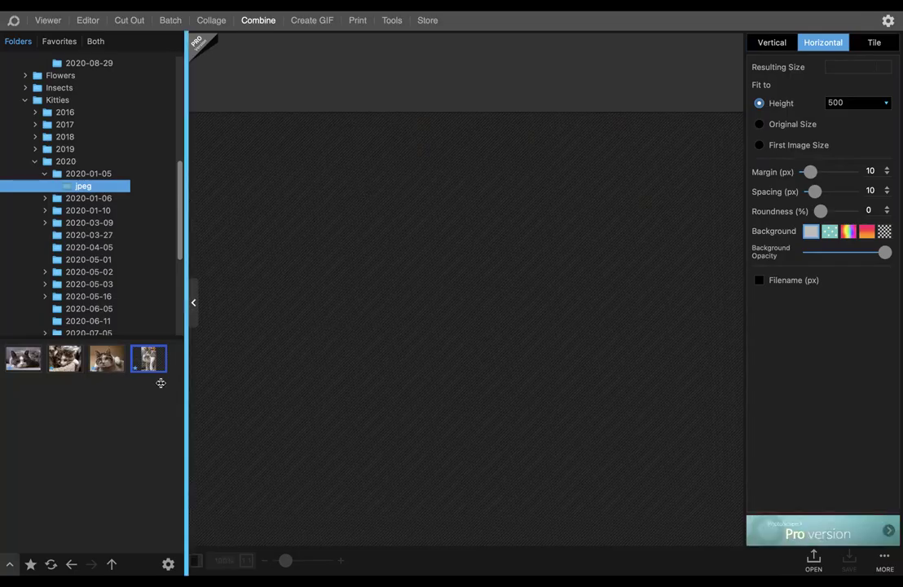
- Add the grey-and-white cat photo, the tabby resting on the cat tree and the upright portrait cat photo to the combination, in that order
{"action": "left_click_drag", "start_coordinate": [23, 359], "coordinate": [274, 214]}
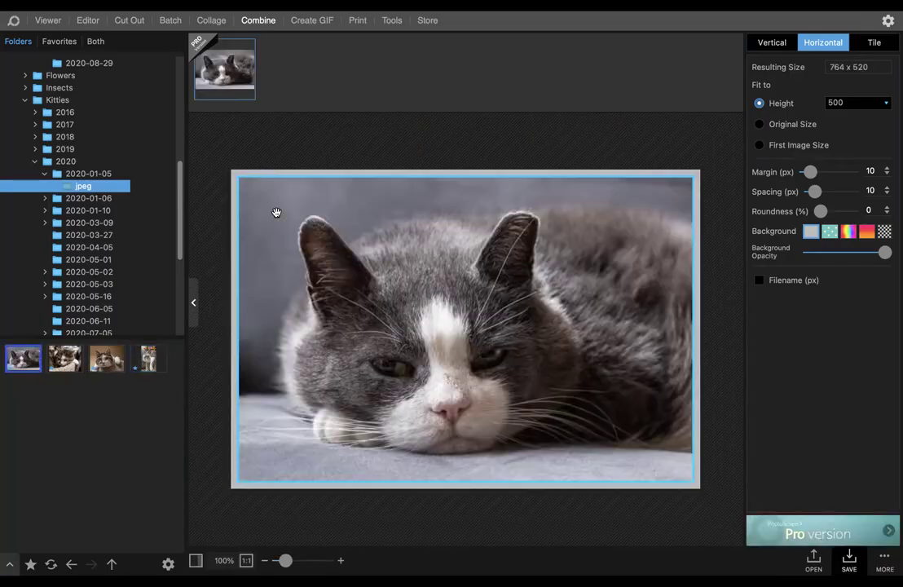
{"action": "left_click_drag", "start_coordinate": [72, 357], "coordinate": [514, 232]}
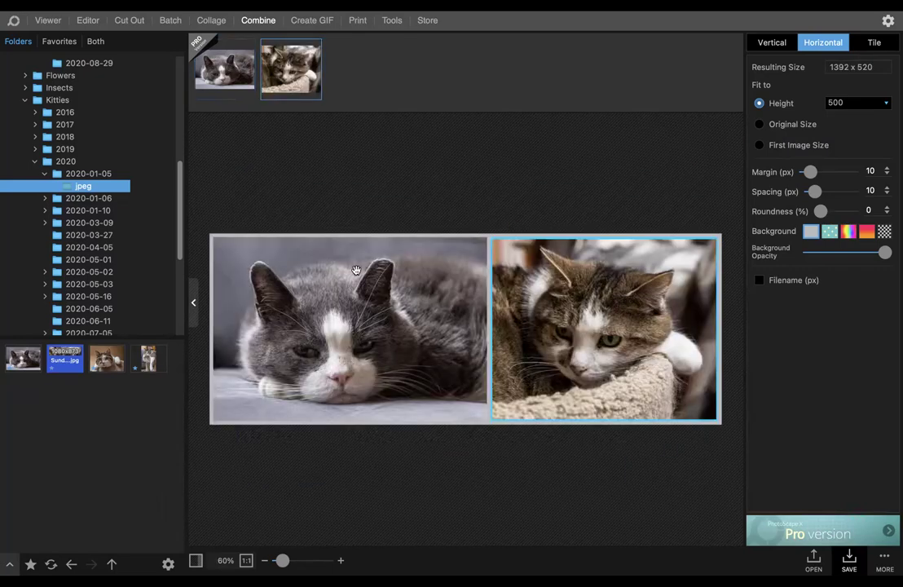
{"action": "left_click", "coordinate": [151, 359]}
{"action": "left_click_drag", "start_coordinate": [170, 365], "coordinate": [700, 279]}
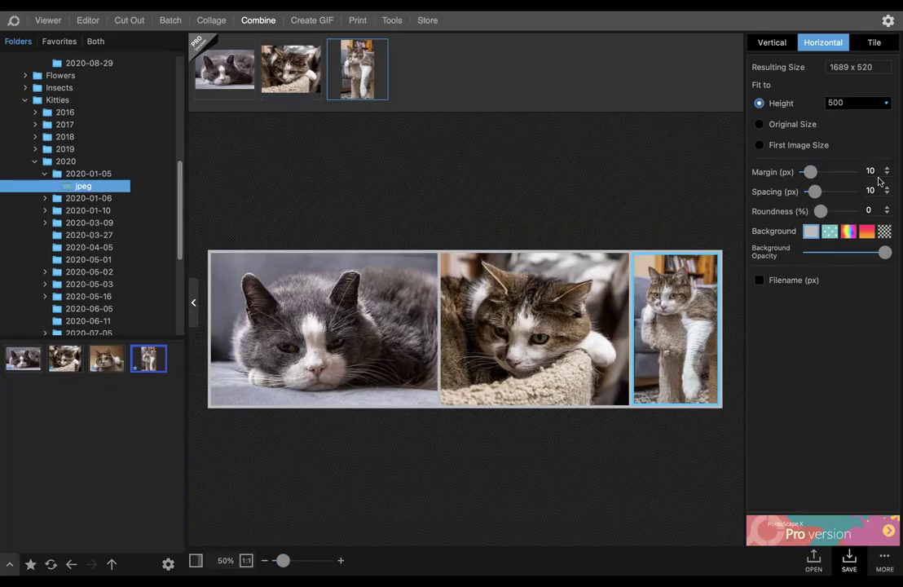
{"action": "left_click", "coordinate": [285, 287]}
{"action": "left_click", "coordinate": [530, 338]}
{"action": "left_click", "coordinate": [662, 336]}
{"action": "left_click", "coordinate": [358, 357]}
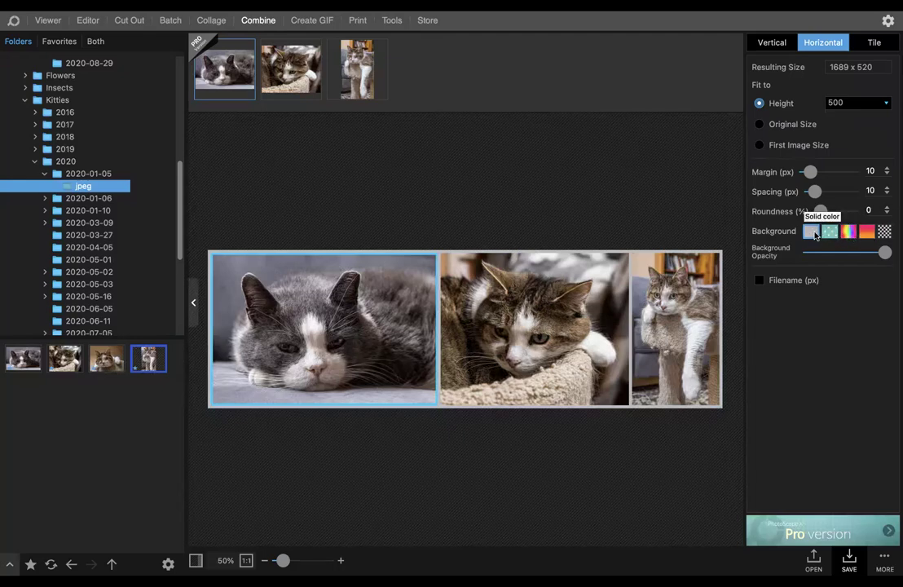
- Set the solid background colour to the beige of the cat tree, sampled from the middle photo with the colour picker
{"action": "left_click", "coordinate": [813, 233]}
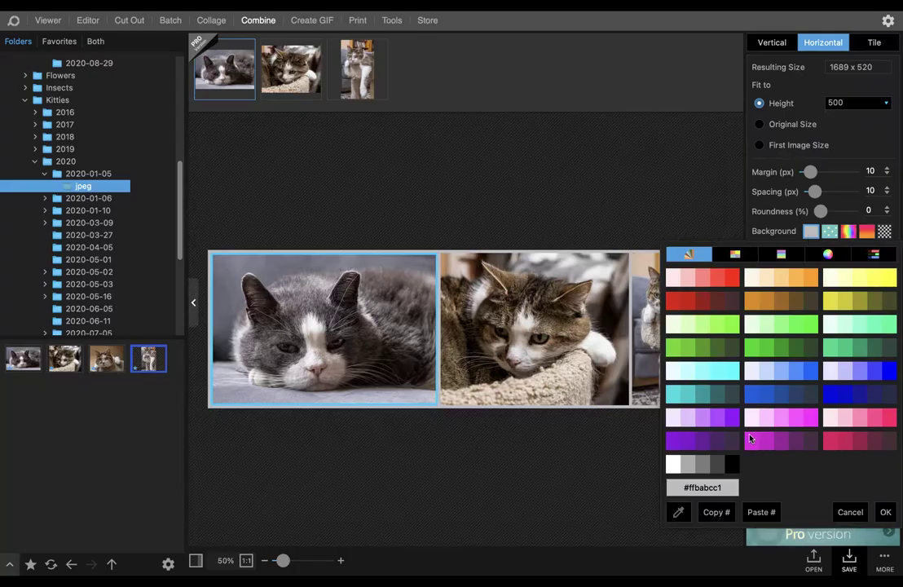
{"action": "left_click", "coordinate": [678, 512]}
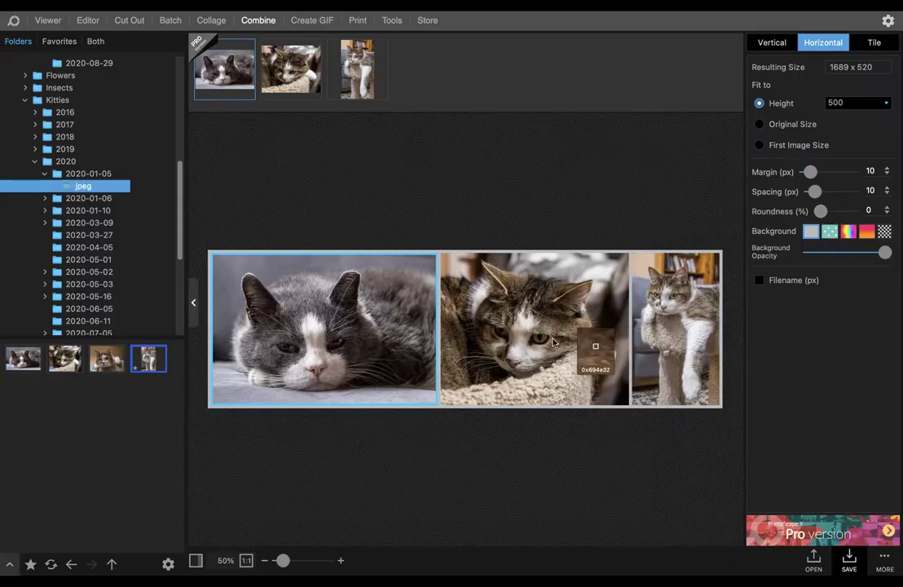
{"action": "left_click", "coordinate": [539, 386]}
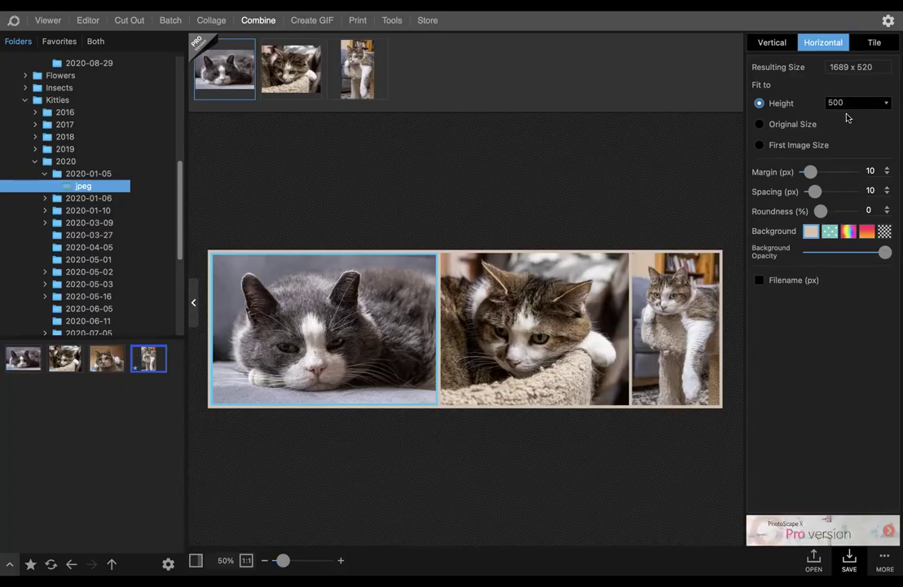
- Try fit heights of 450, 400 and 410 for the combined photos and settle on 412
{"action": "left_click_drag", "start_coordinate": [849, 104], "coordinate": [820, 103]}
{"action": "type", "text": "450"}
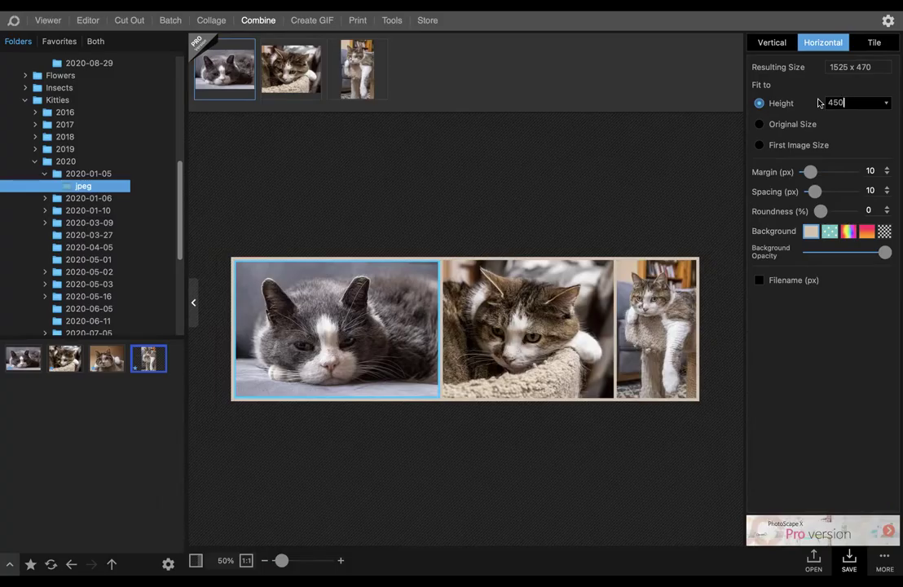
{"action": "key", "text": "BackSpace"}
{"action": "key", "text": "BackSpace"}
{"action": "type", "text": "00"}
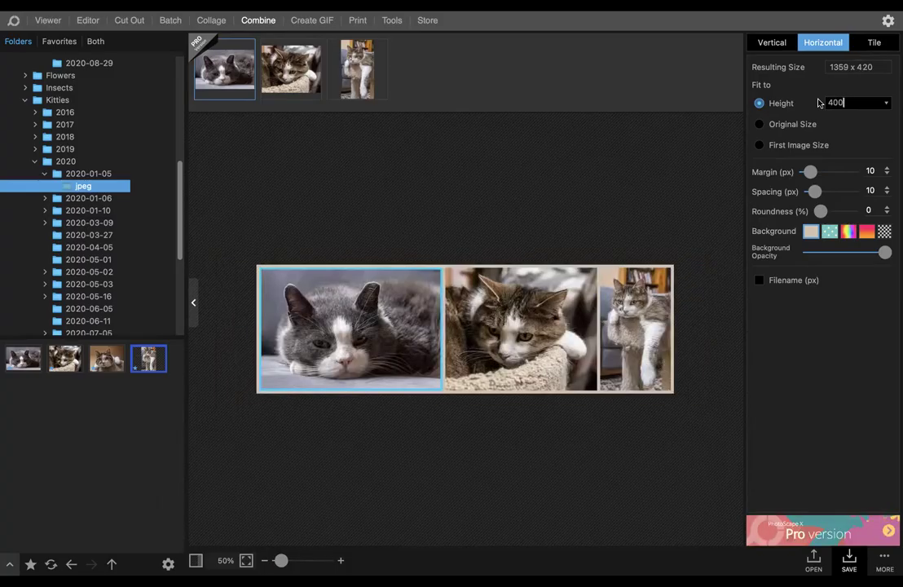
{"action": "key", "text": "BackSpace"}
{"action": "key", "text": "BackSpace"}
{"action": "type", "text": "10"}
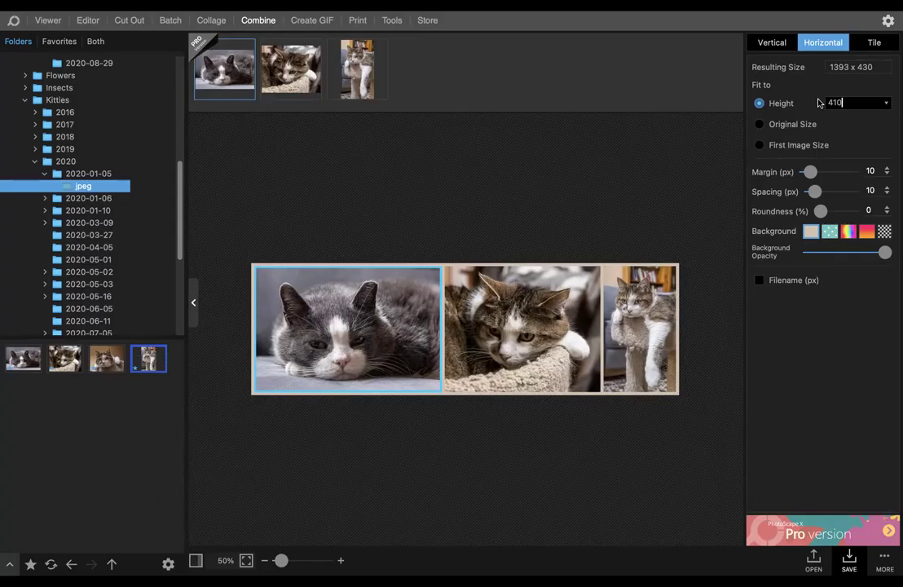
{"action": "key", "text": "BackSpace"}
{"action": "type", "text": "2"}
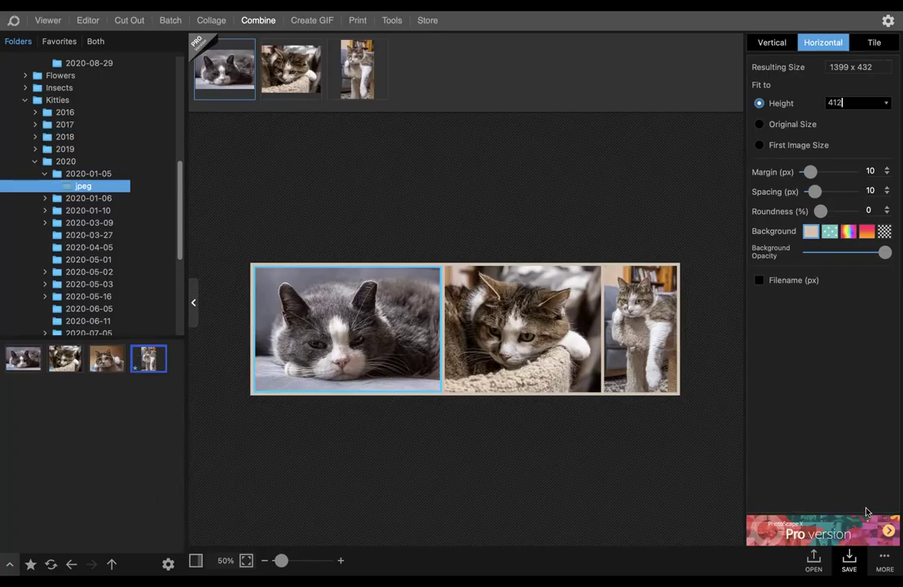
- Save the combined image to the Desktop as the JPEG "sample for club.jpg" at quality 100 and show it in Finder
{"action": "left_click", "coordinate": [849, 561]}
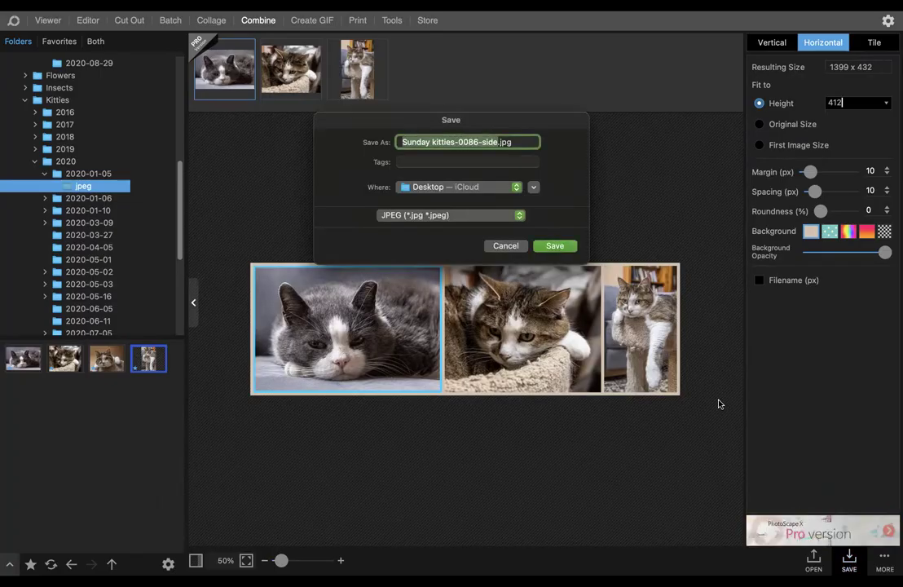
{"action": "type", "text": "sample"}
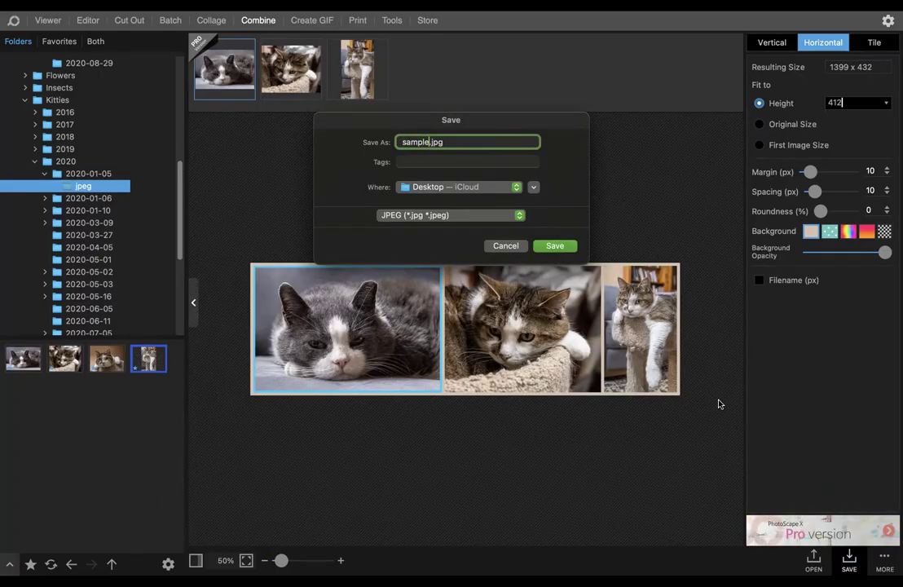
{"action": "type", "text": " for club"}
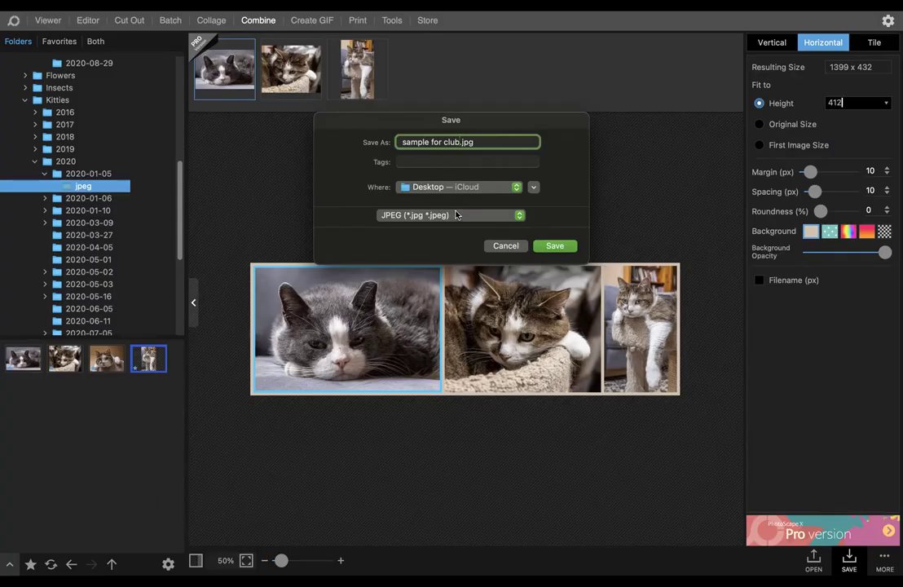
{"action": "left_click", "coordinate": [554, 246]}
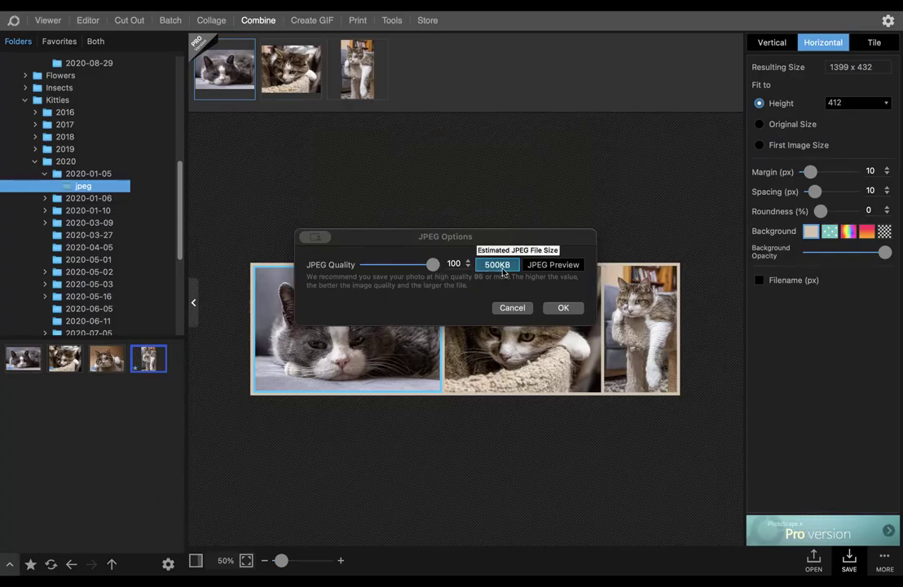
{"action": "left_click", "coordinate": [562, 307]}
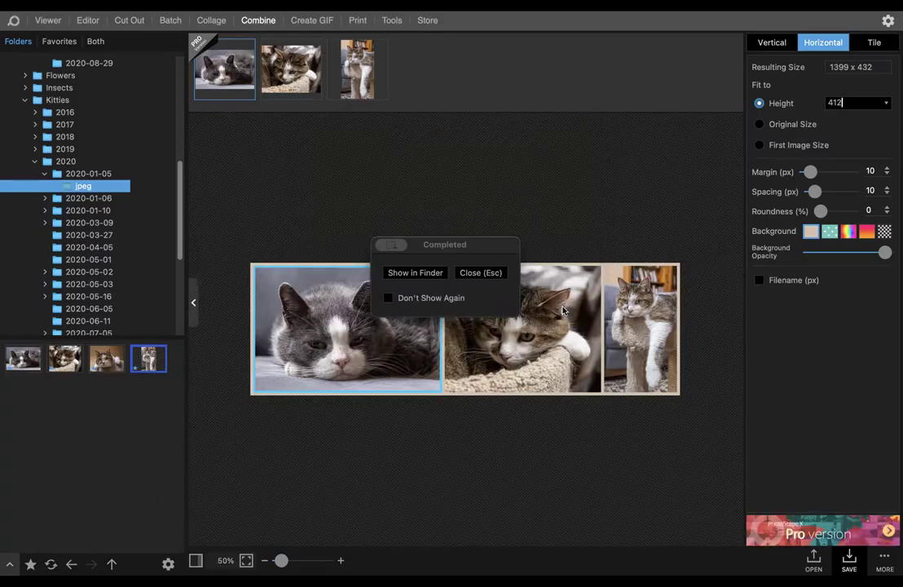
{"action": "left_click", "coordinate": [429, 276]}
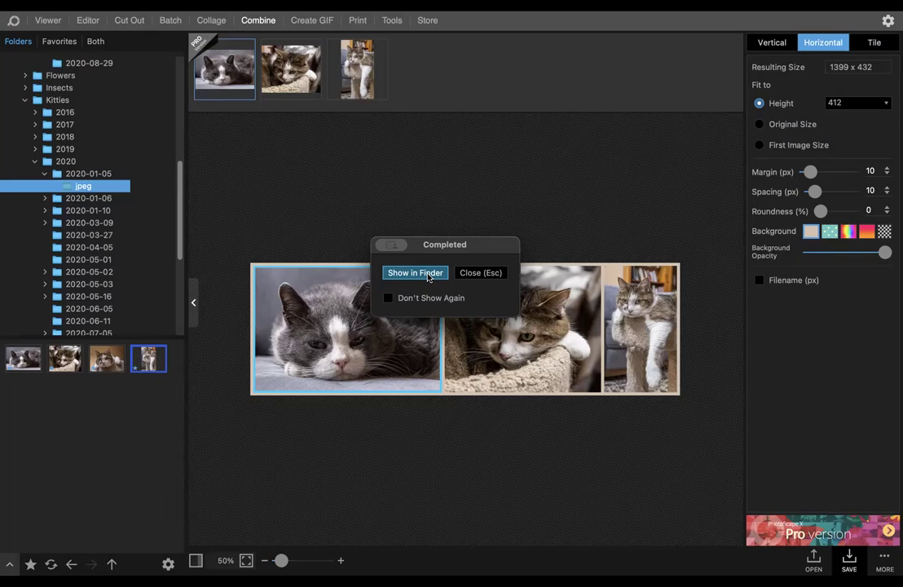
{"action": "left_click", "coordinate": [428, 275]}
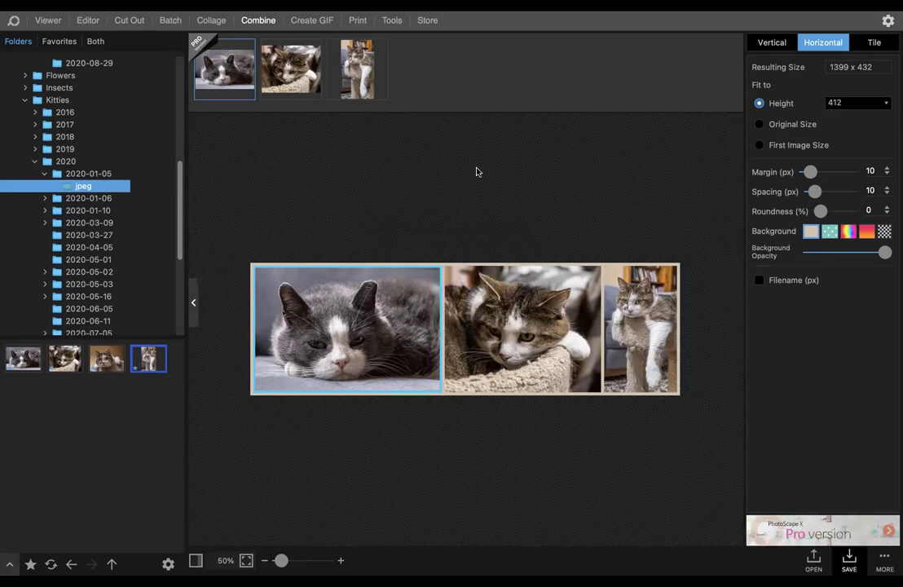
- Remove all three cat photos from the combination, starting with the last one, to empty the workspace
{"action": "left_click", "coordinate": [380, 47]}
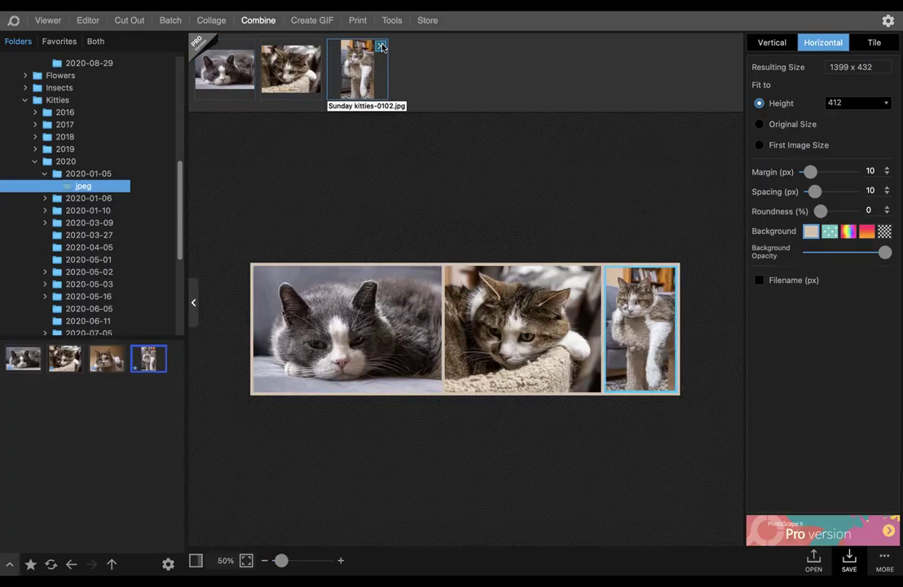
{"action": "left_click", "coordinate": [382, 48]}
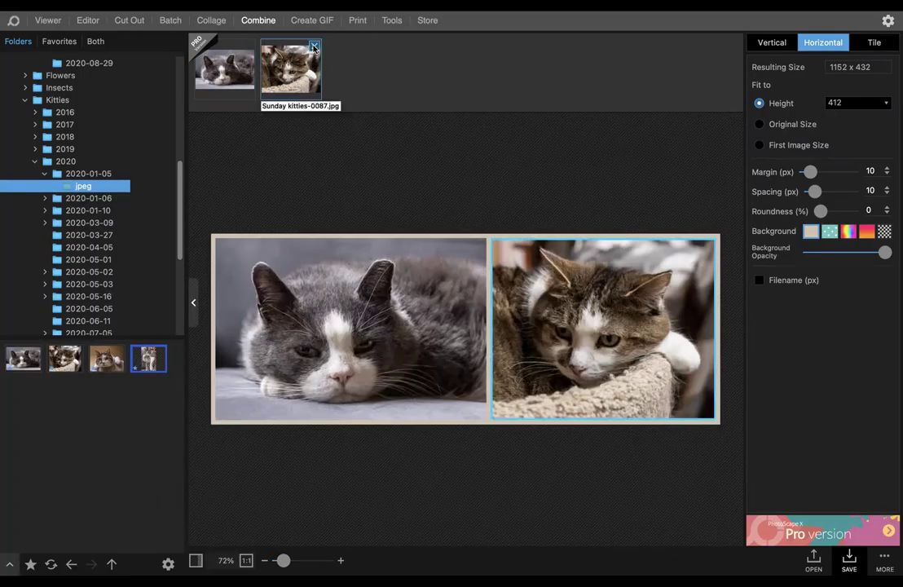
{"action": "left_click", "coordinate": [314, 48]}
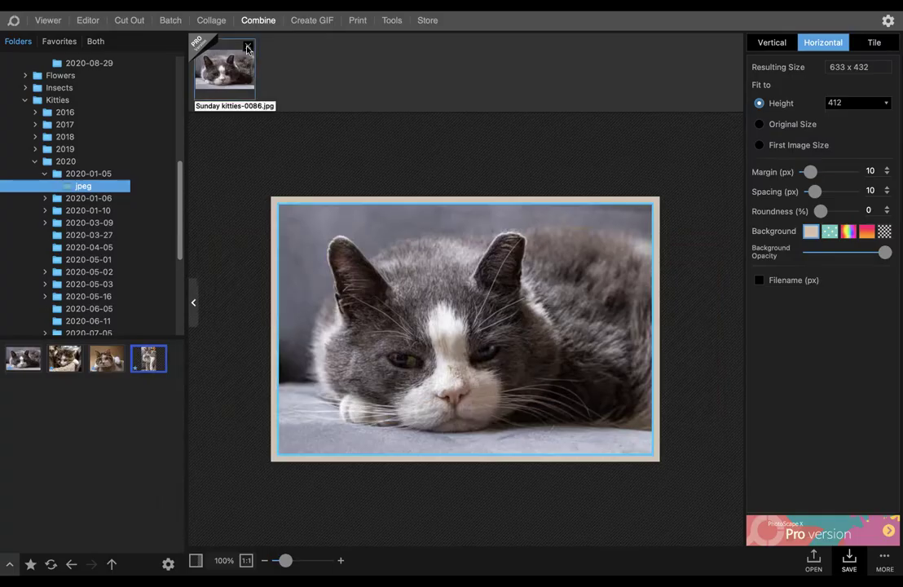
{"action": "left_click", "coordinate": [248, 48]}
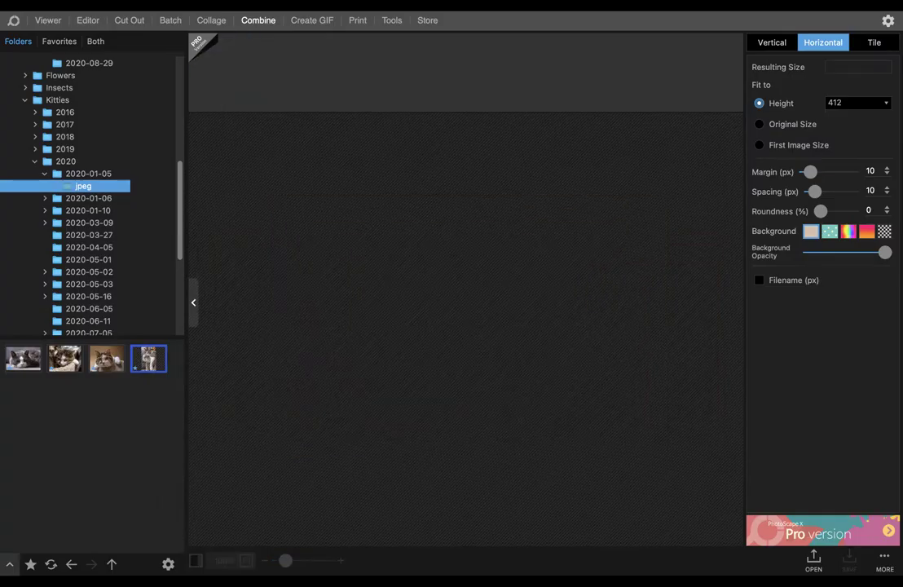